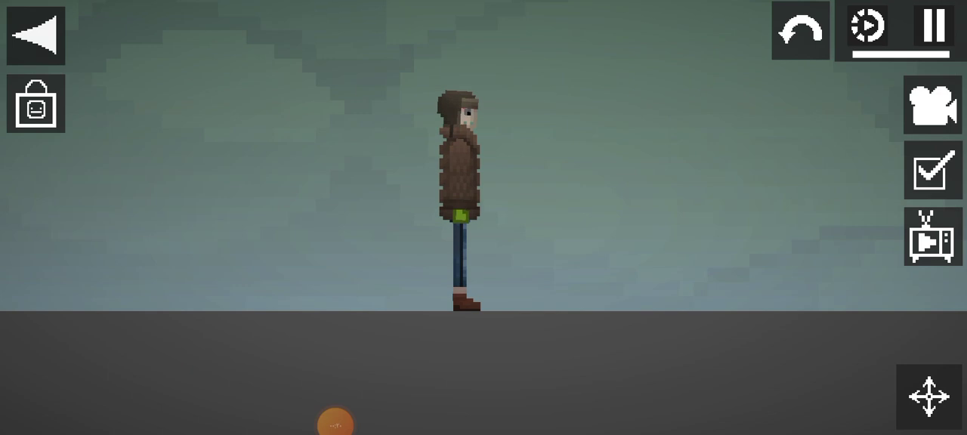
Load the OLO save so seven melon ragdolls stand opposite the hooded character.
click(35, 36)
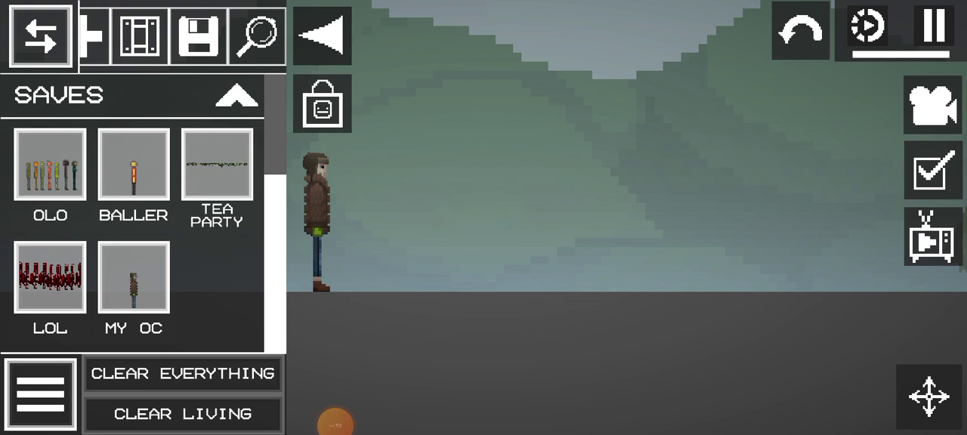
click(50, 164)
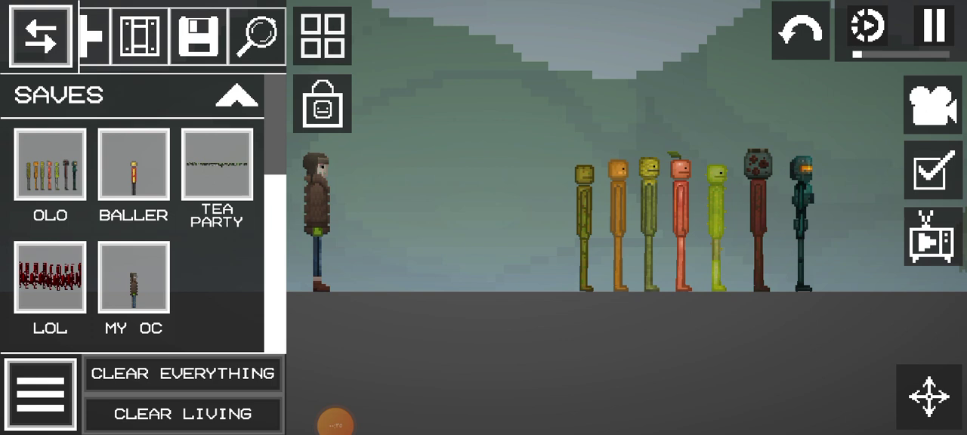
click(41, 36)
scroll(484, 227, up, 2)
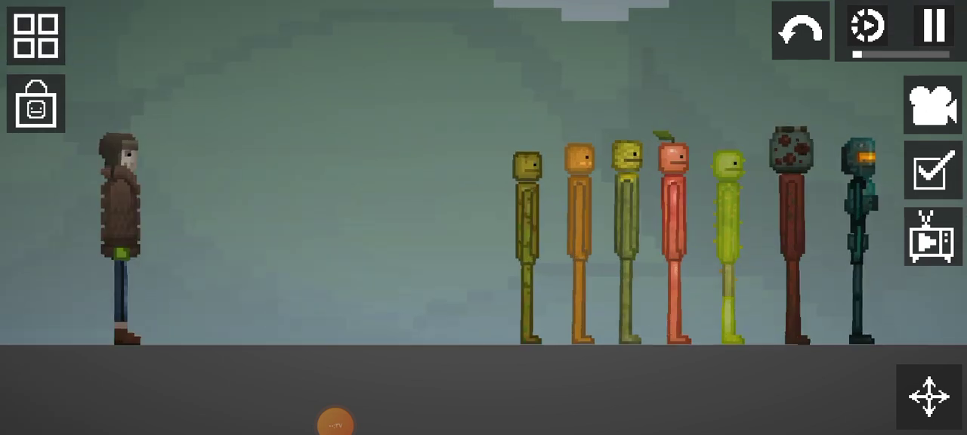
scroll(483, 226, up, 2)
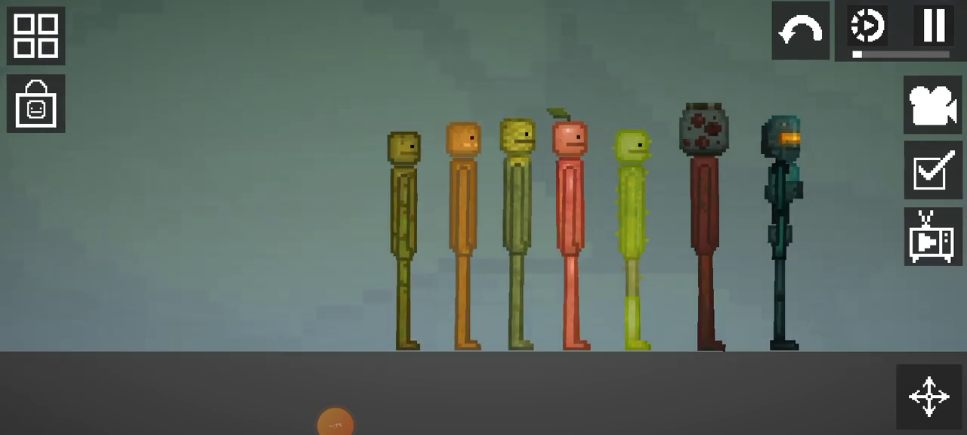
scroll(483, 227, up, 2)
scroll(484, 227, up, 2)
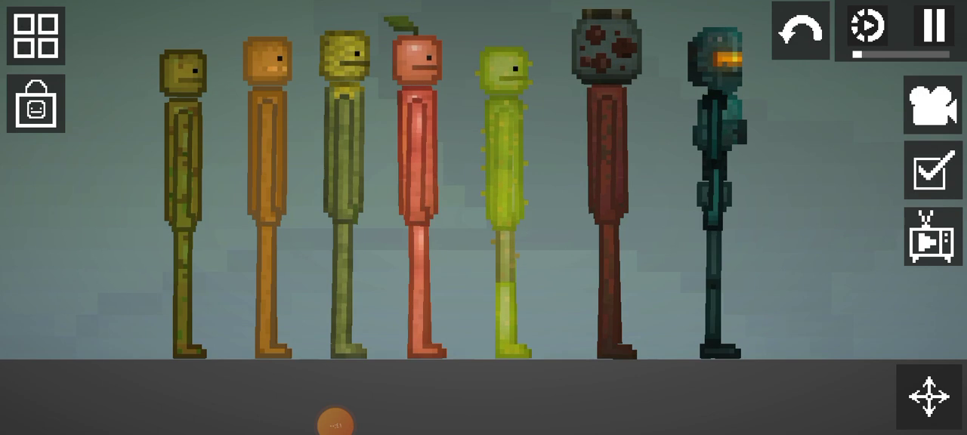
scroll(483, 226, down, 2)
scroll(483, 227, down, 2)
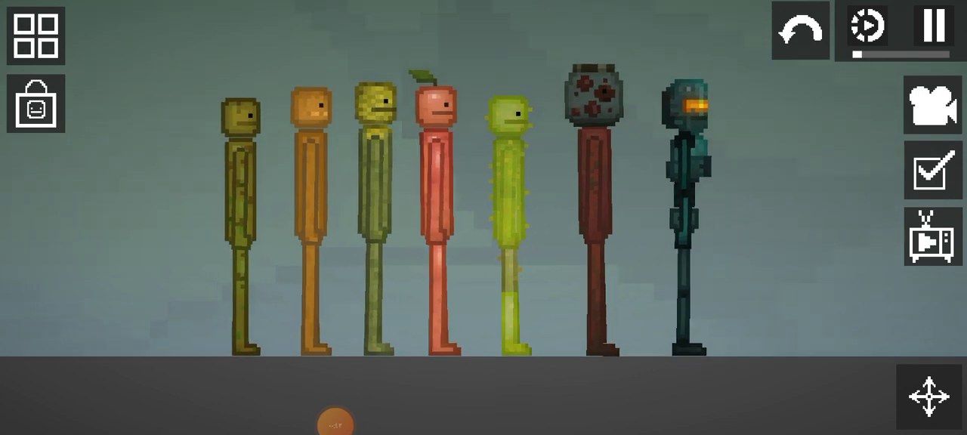
scroll(484, 226, up, 2)
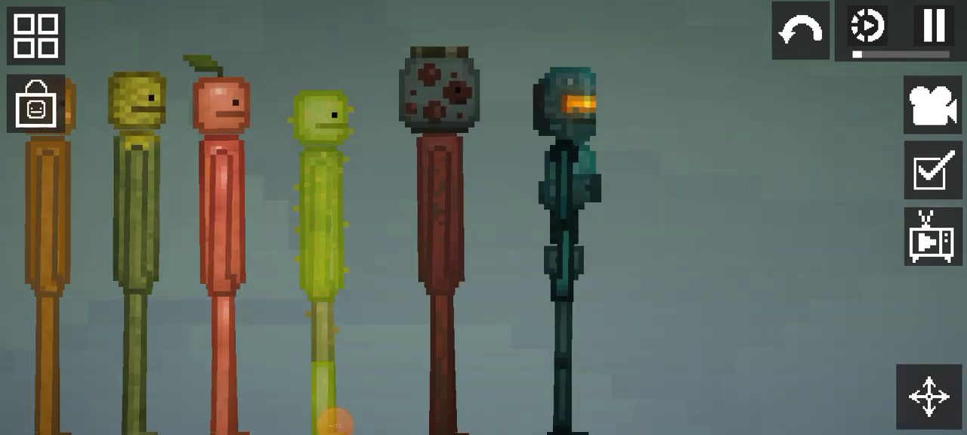
scroll(483, 226, up, 2)
scroll(483, 226, down, 3)
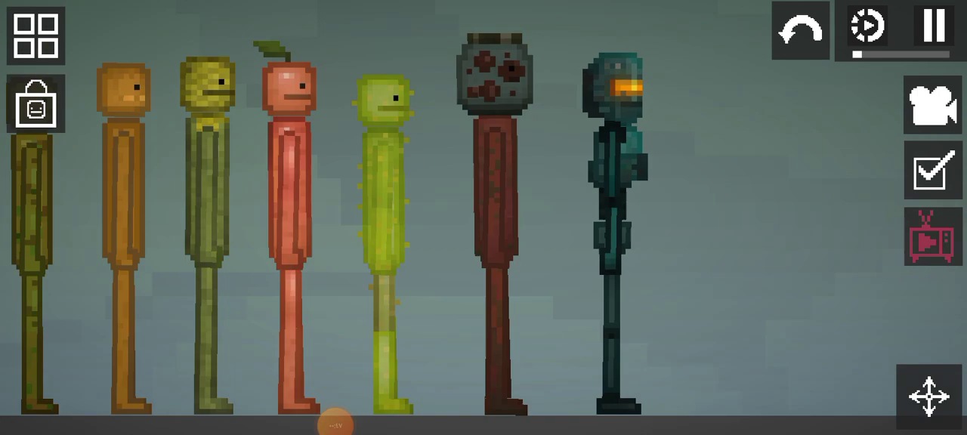
scroll(484, 227, down, 2)
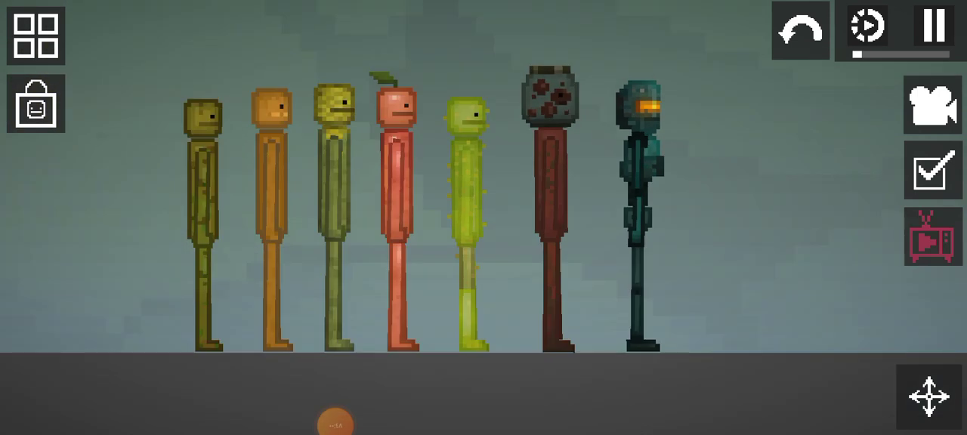
scroll(483, 227, down, 3)
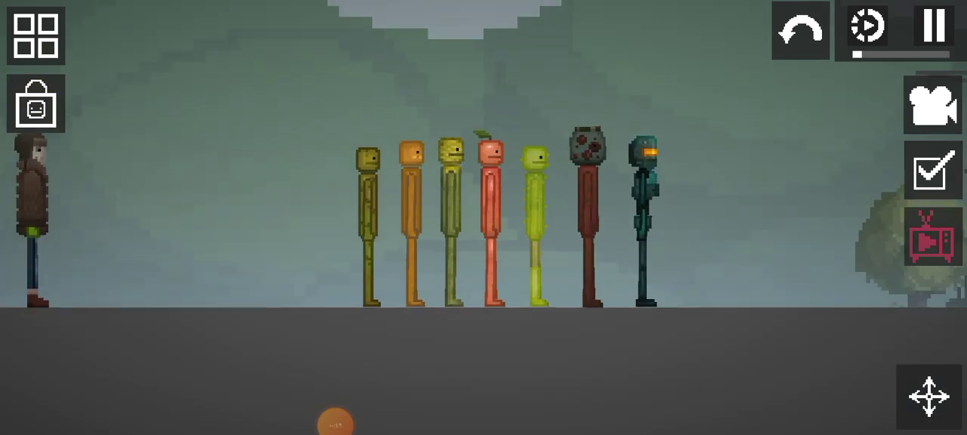
drag(227, 226, 680, 227)
click(35, 33)
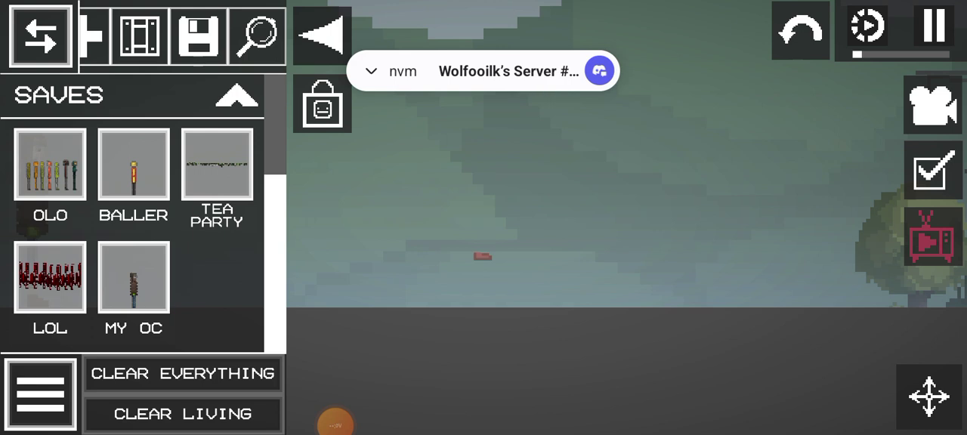
Fling the red-shirted ragdoll upward so it lands sprawled, then reopen the saves list.
click(322, 33)
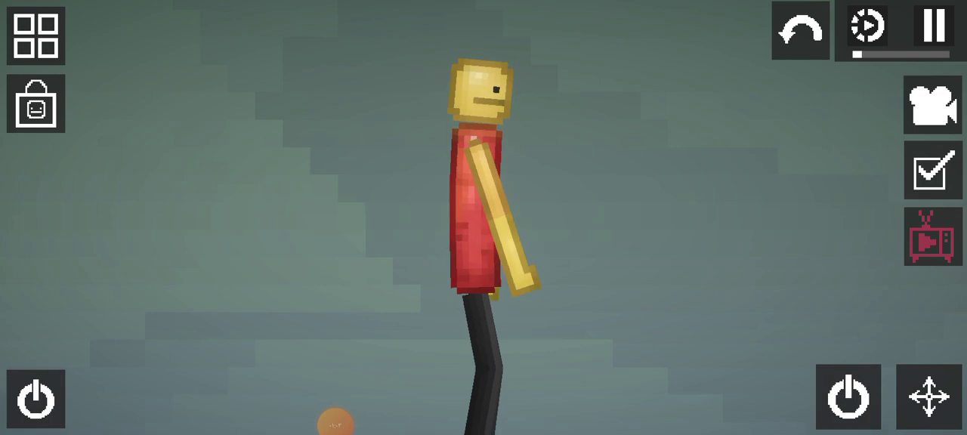
mouse_move(468, 152)
mouse_down()
mouse_move(438, 45)
mouse_move(377, 30)
mouse_up()
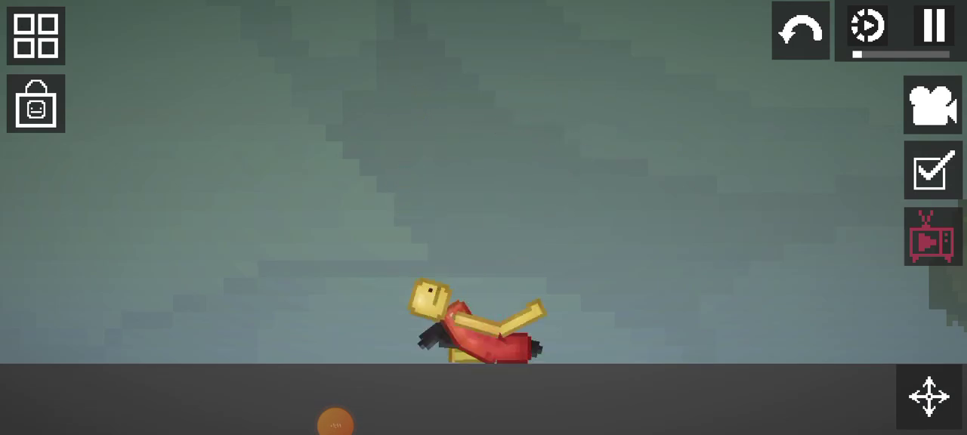
click(36, 34)
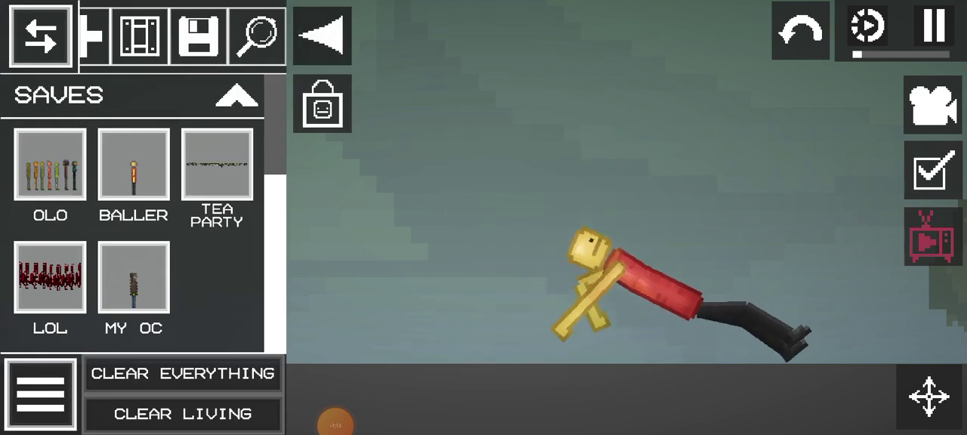
Remove the red-shirted ragdoll, the money-bill save and the giant towers with Clear Living.
click(182, 413)
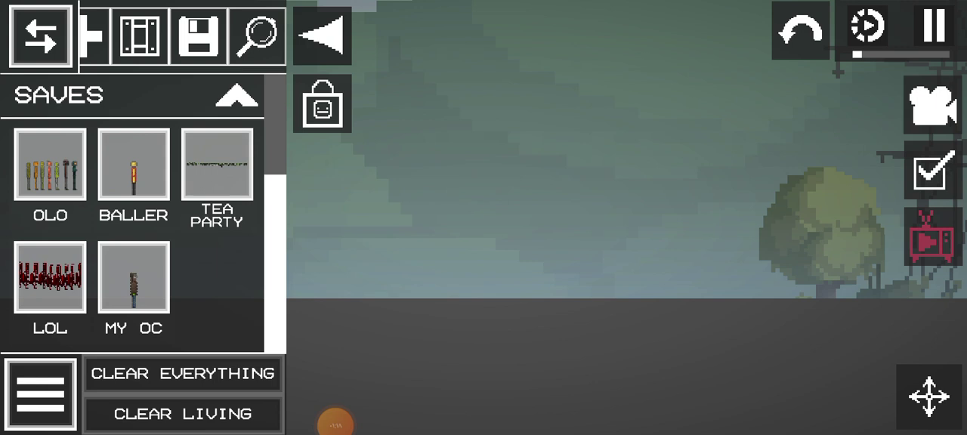
click(216, 164)
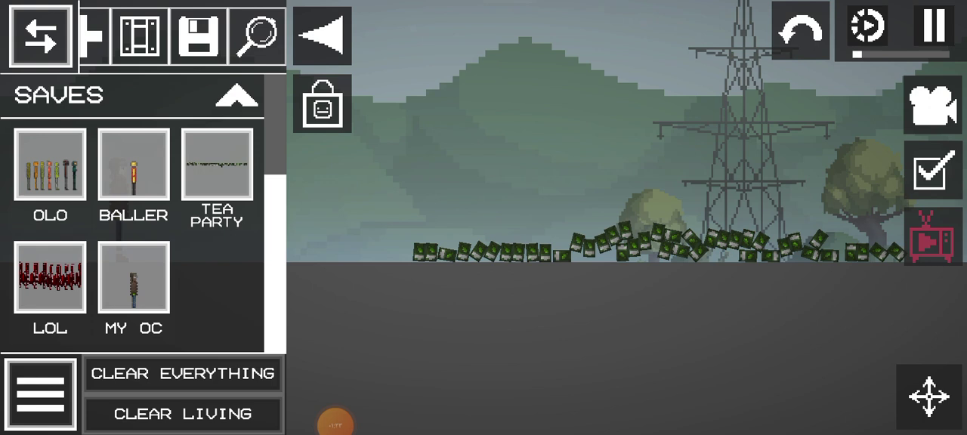
scroll(605, 188, up, 2)
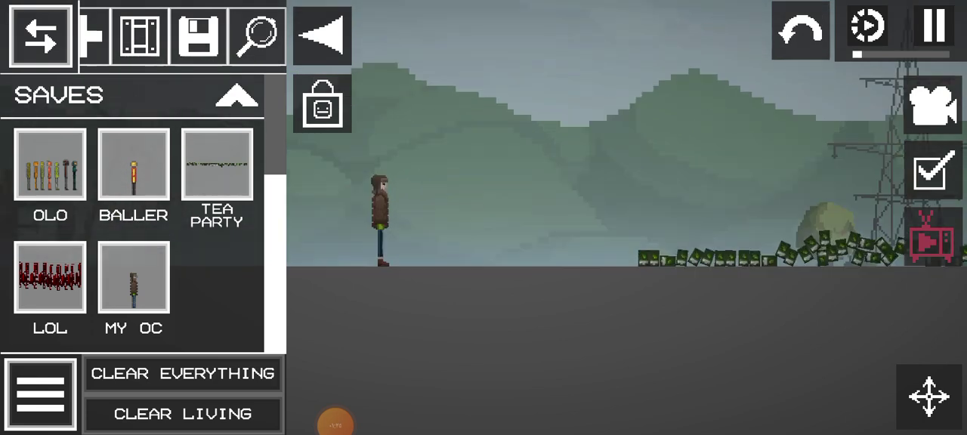
scroll(605, 189, down, 4)
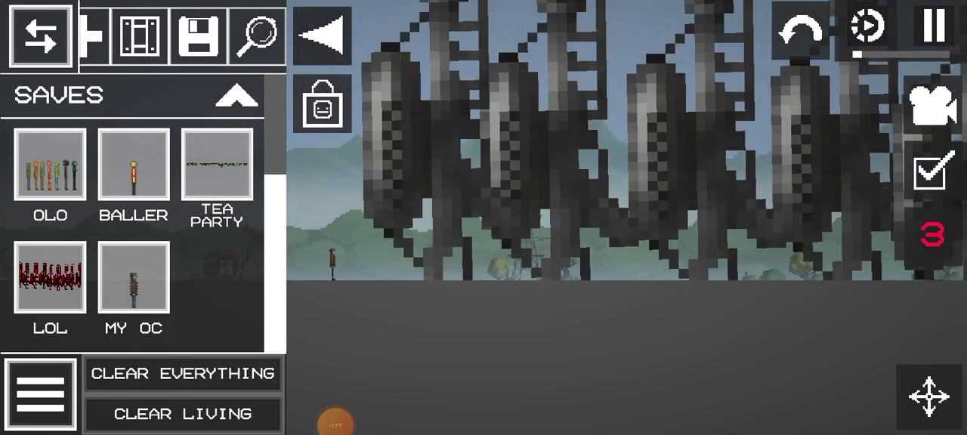
click(336, 423)
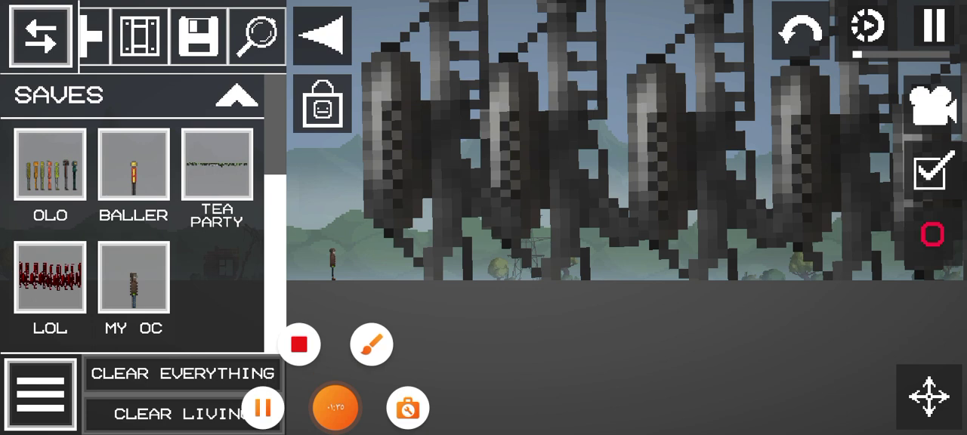
click(182, 373)
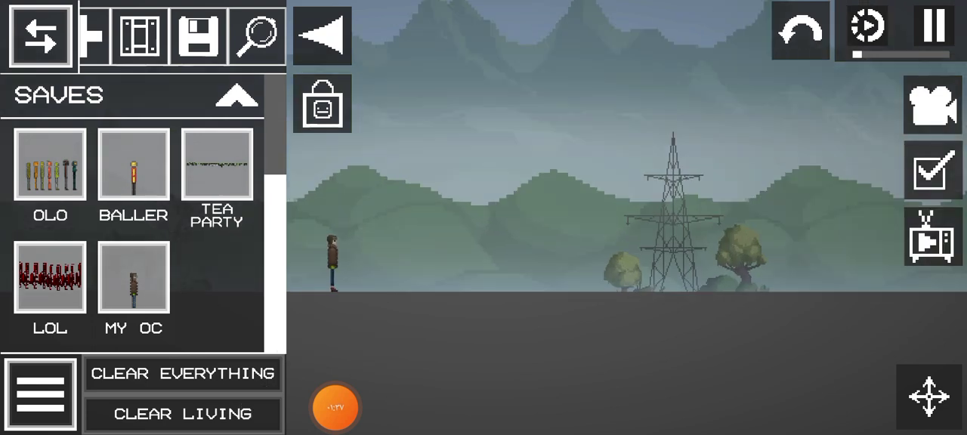
scroll(529, 227, up, 5)
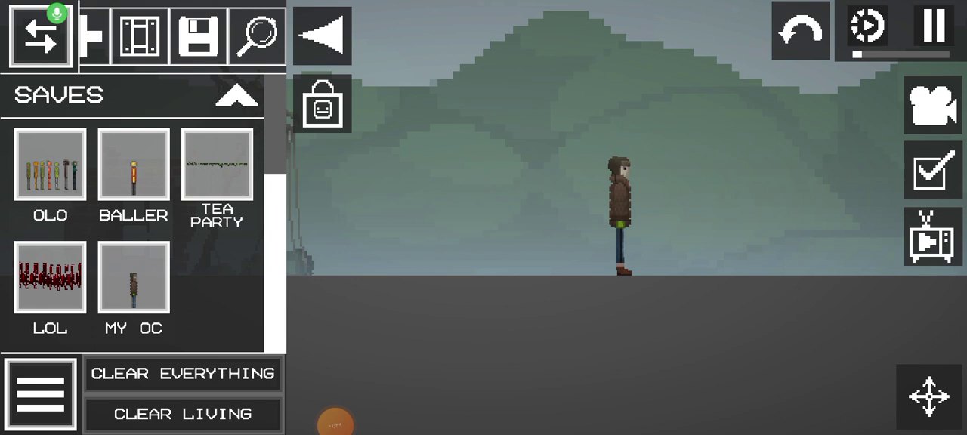
scroll(529, 227, up, 4)
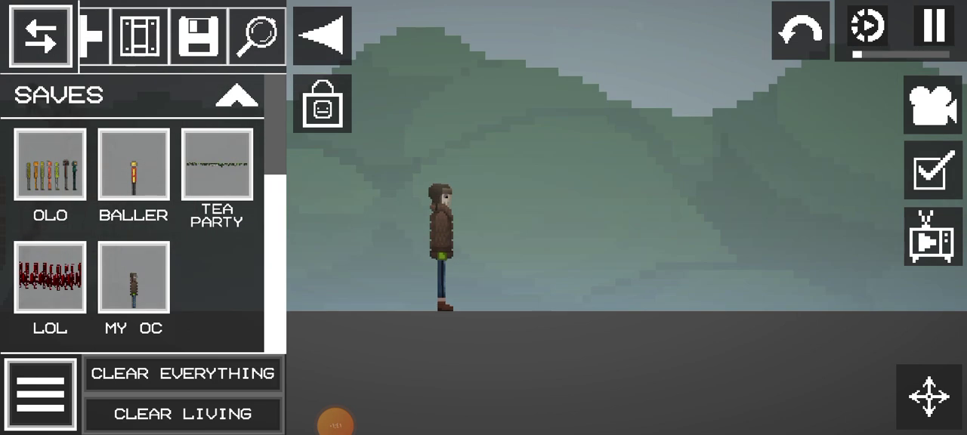
scroll(529, 226, up, 4)
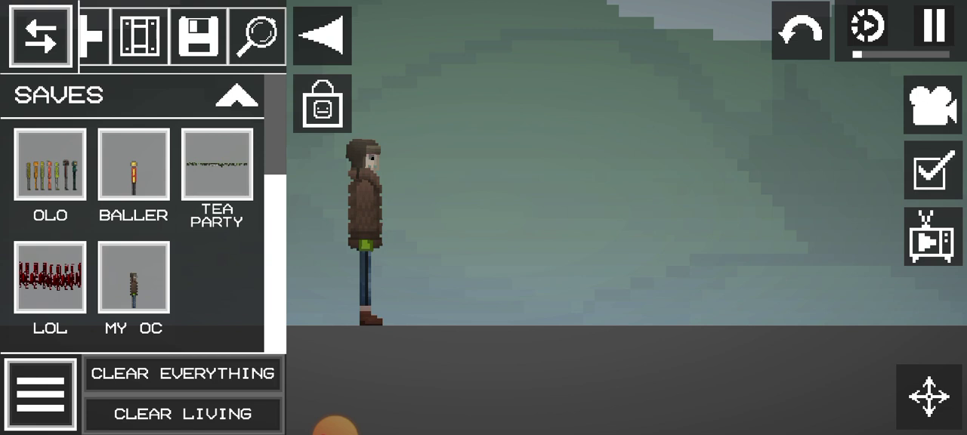
Place a MY OC copy, delete the misplaced one, then add a left-facing copy on the right.
click(534, 185)
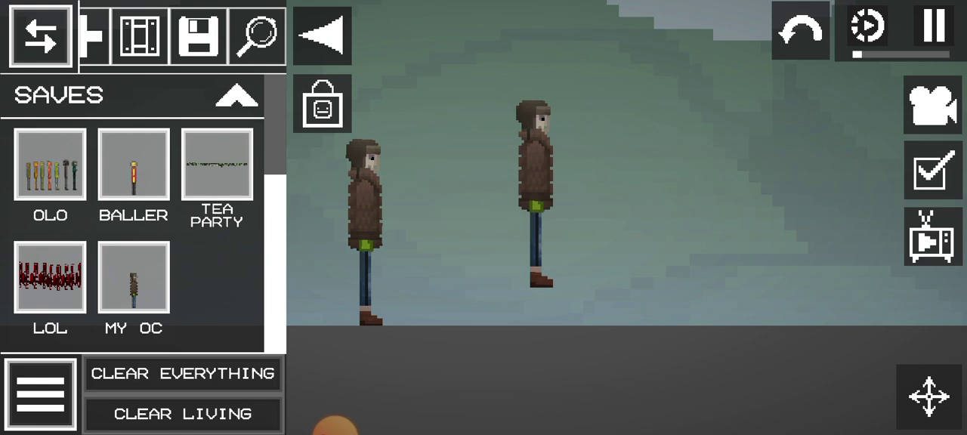
scroll(528, 226, up, 4)
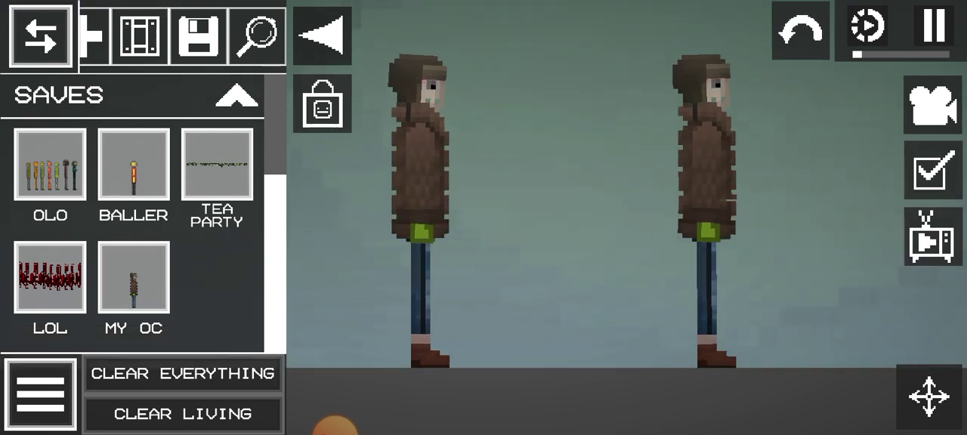
key(Delete)
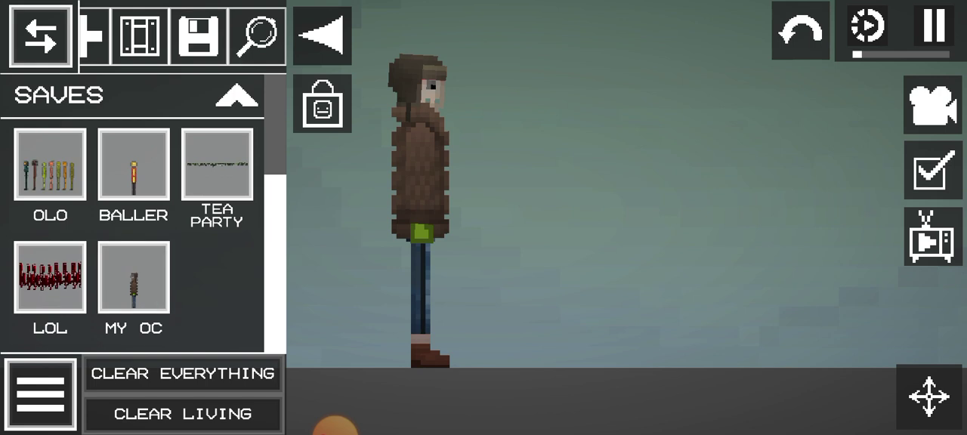
click(739, 211)
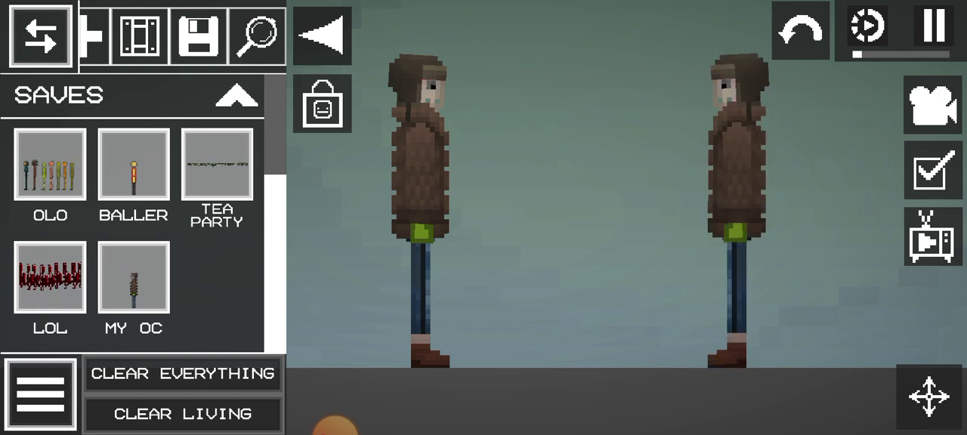
click(324, 34)
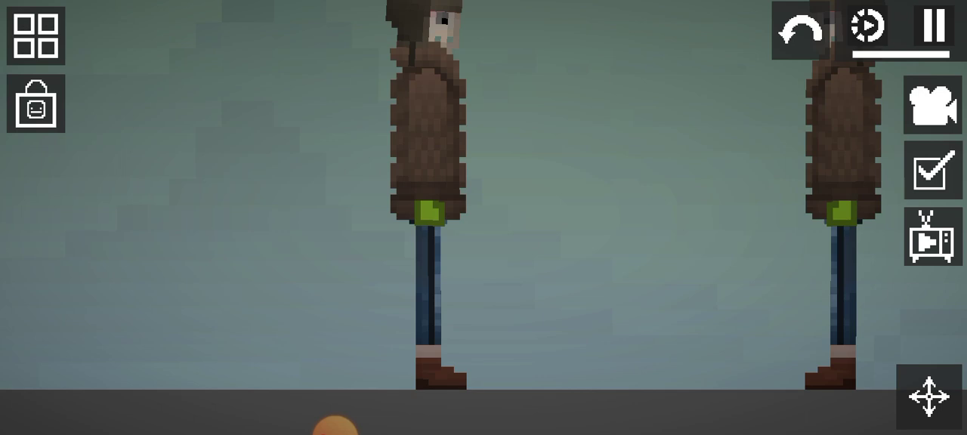
scroll(483, 226, up, 5)
drag(446, 302, 679, 106)
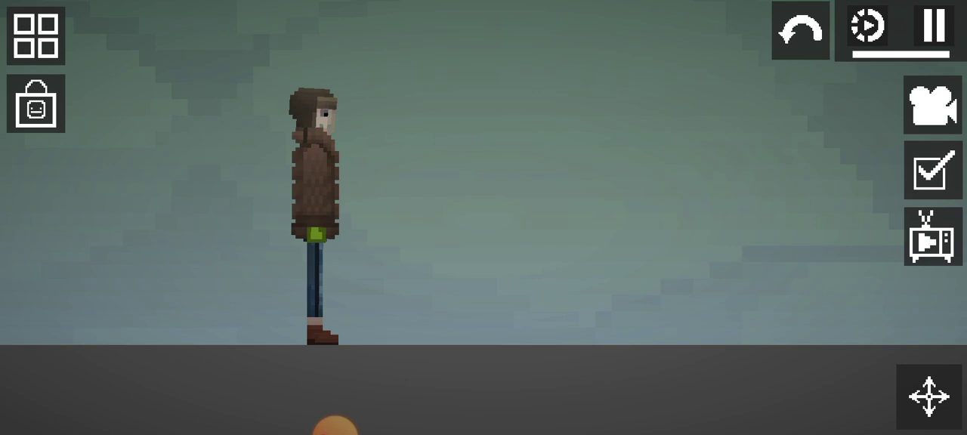
Copy the hooded OC from the saves list, then close the list with the ground in view.
click(36, 35)
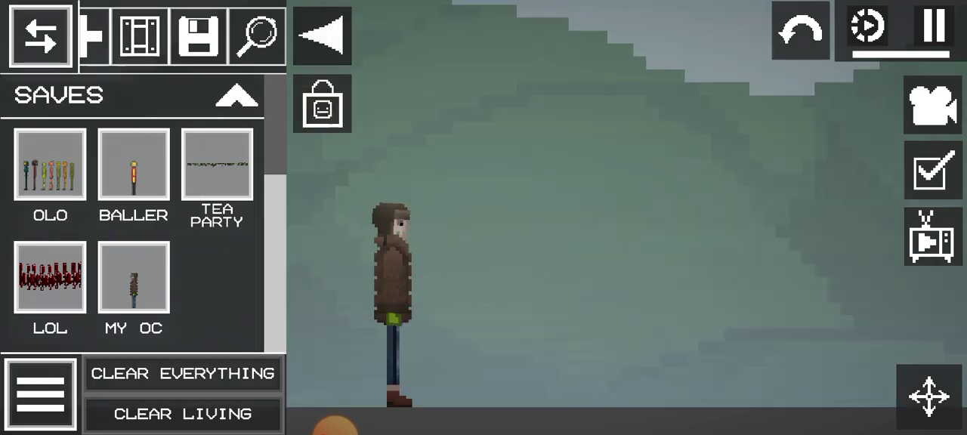
scroll(132, 227, up, 3)
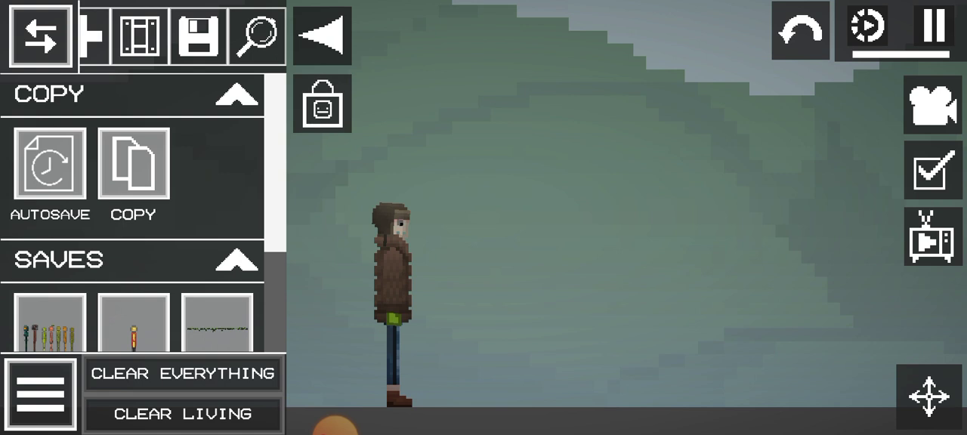
click(133, 163)
mouse_move(604, 339)
mouse_down()
mouse_move(604, 136)
mouse_move(604, 294)
mouse_up()
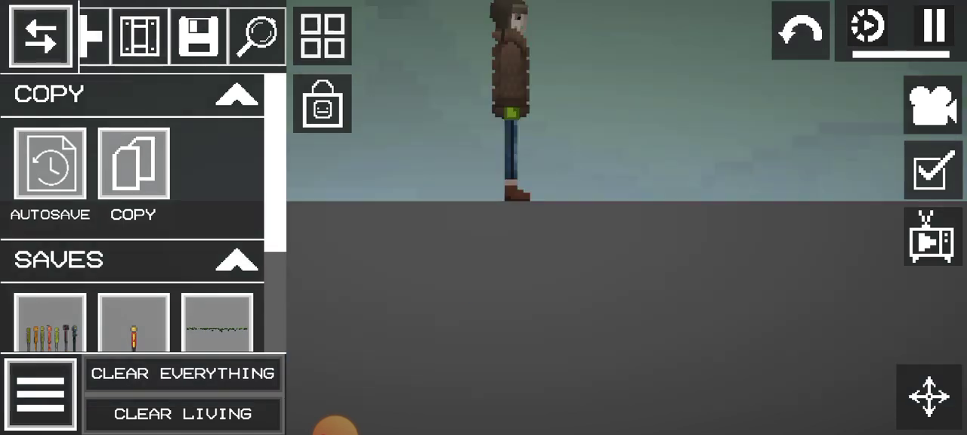
click(41, 35)
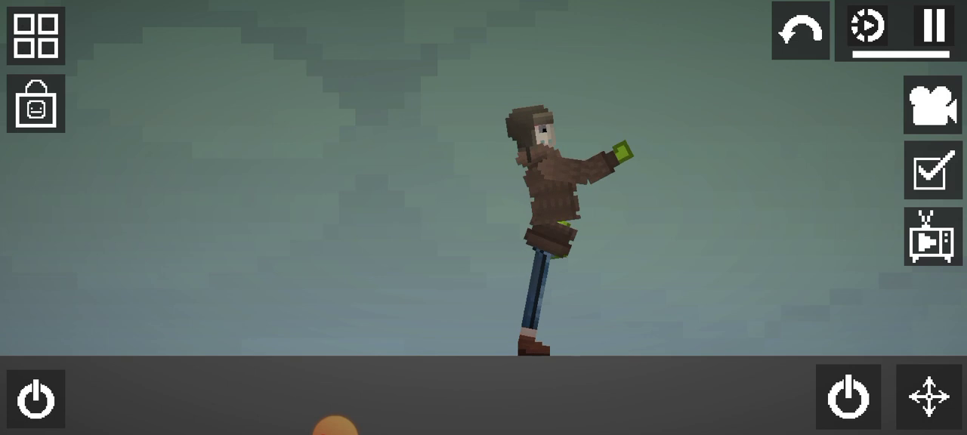